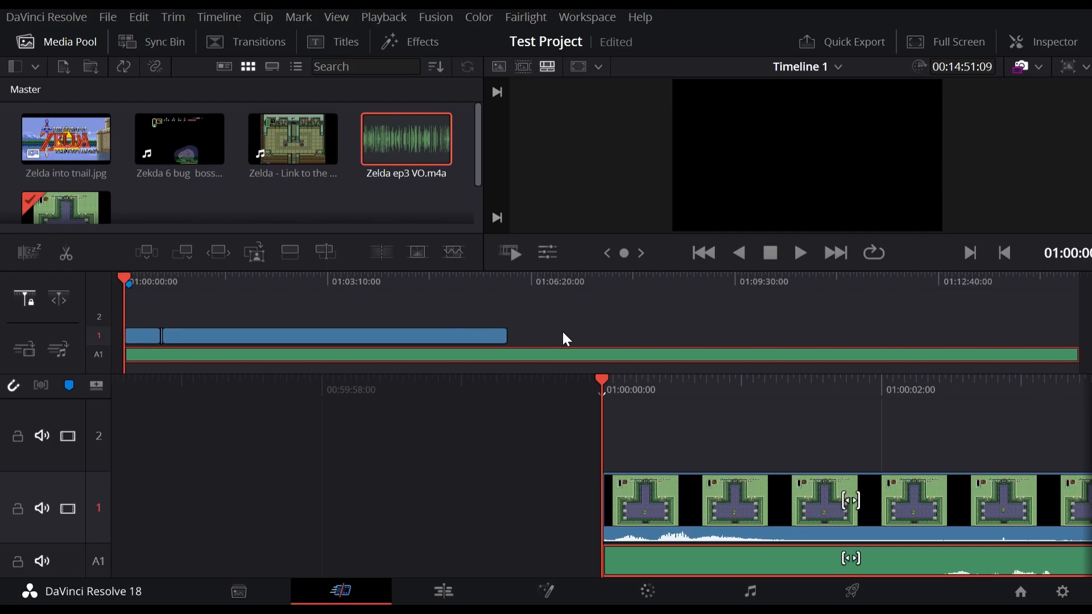
# Add a timeline marker at 01:01:35:12 in the long gameplay clip.
pyautogui.click(416, 463)
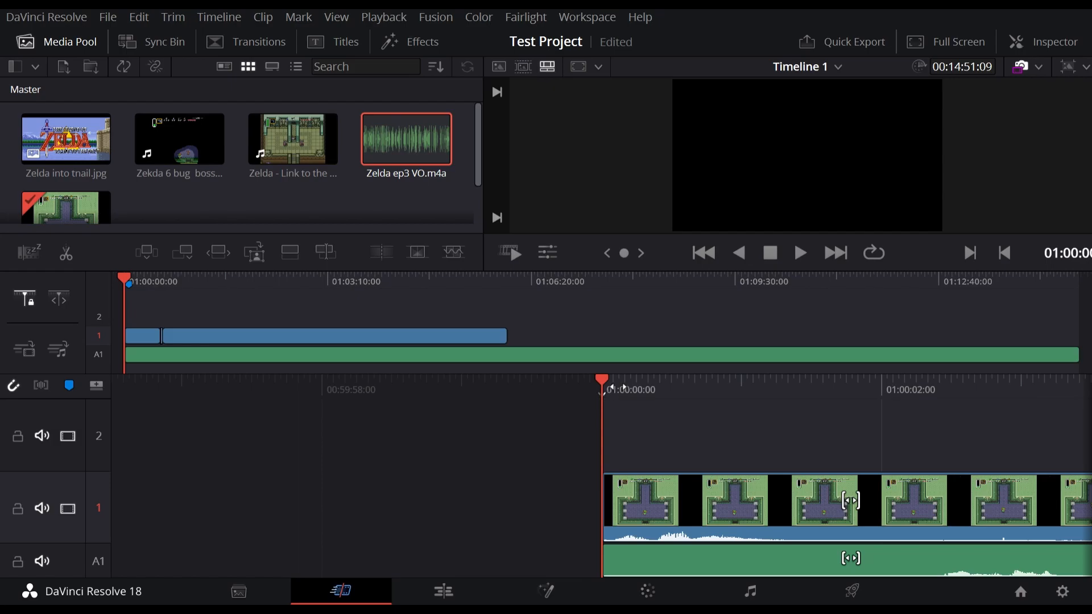
pyautogui.moveTo(643, 387); pyautogui.dragTo(322, 365)
pyautogui.moveTo(643, 378); pyautogui.dragTo(405, 366)
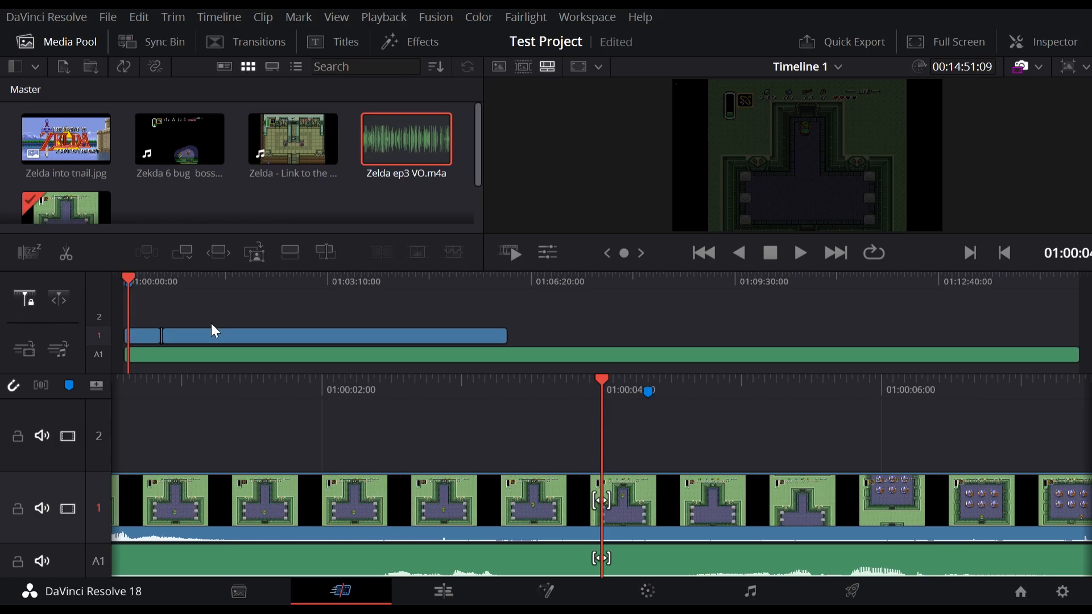
pyautogui.click(215, 340)
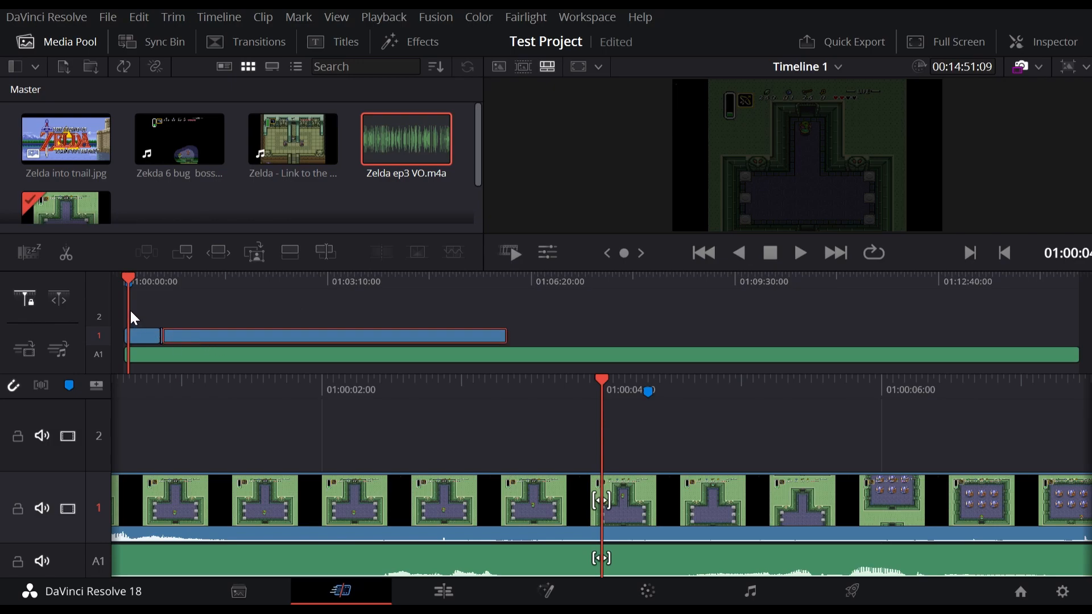
pyautogui.moveTo(155, 295)
pyautogui.mouseDown()
pyautogui.moveTo(120, 299)
pyautogui.moveTo(143, 275)
pyautogui.moveTo(228, 312)
pyautogui.mouseUp()
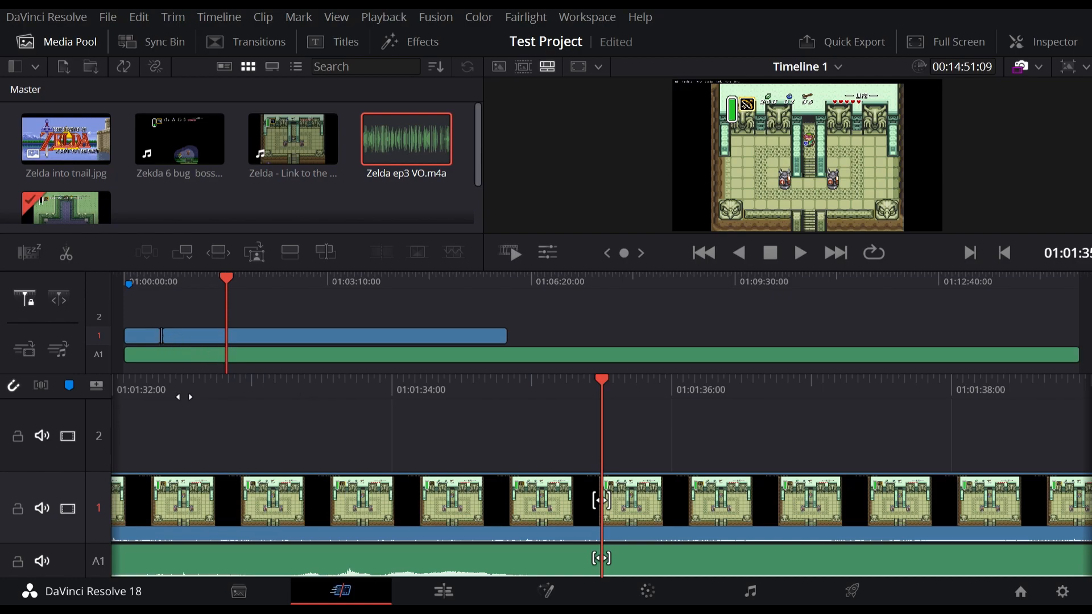
pyautogui.click(69, 383)
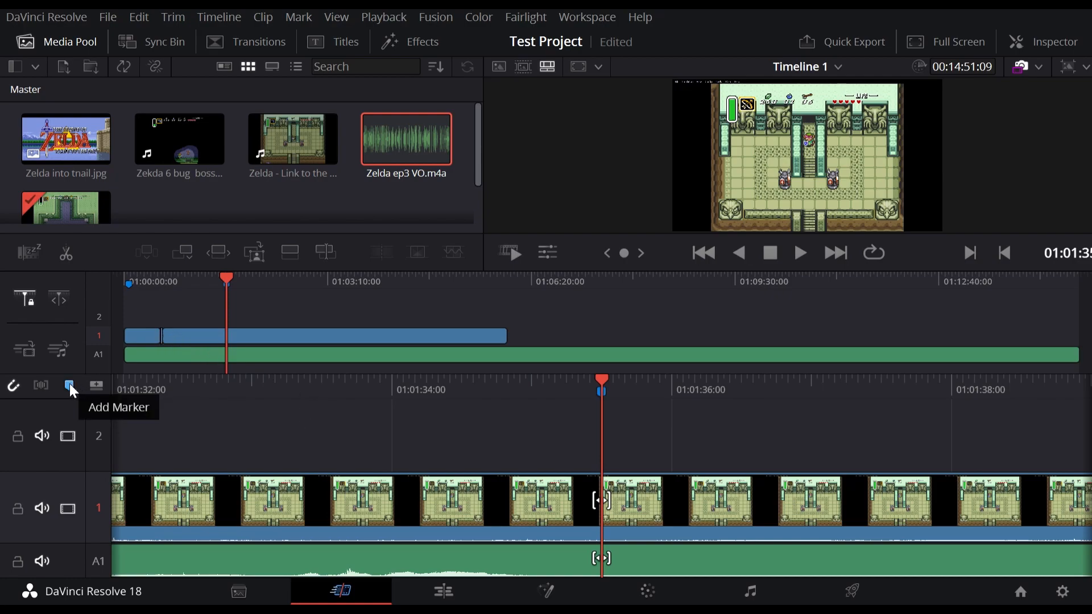
# Delete the short clip segment between the two cuts just before 01:00:36 on video track 1, leaving its gap open.
pyautogui.click(703, 254)
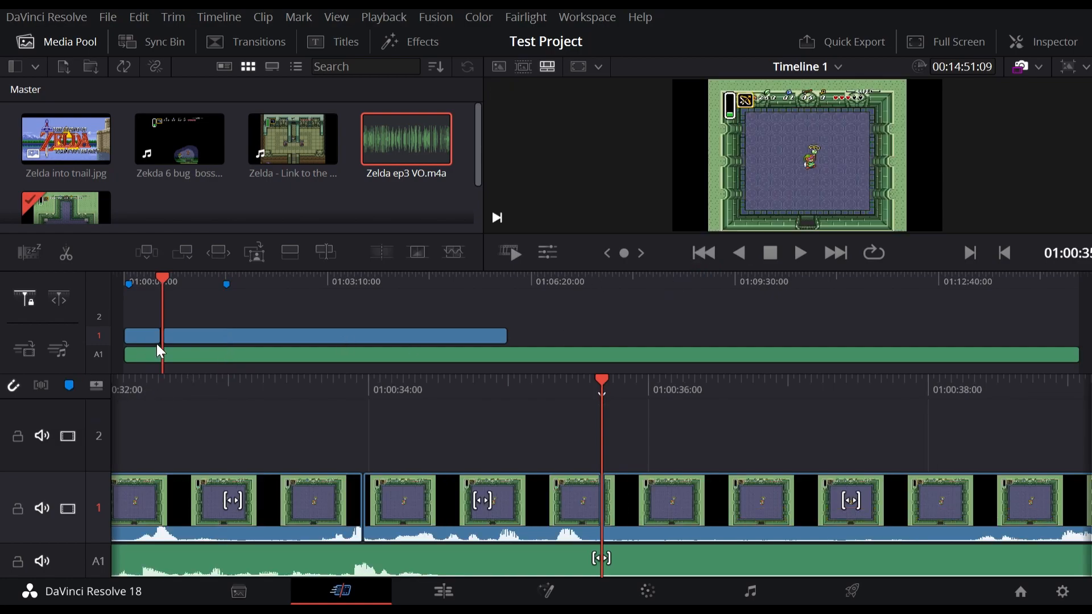
pyautogui.click(523, 496)
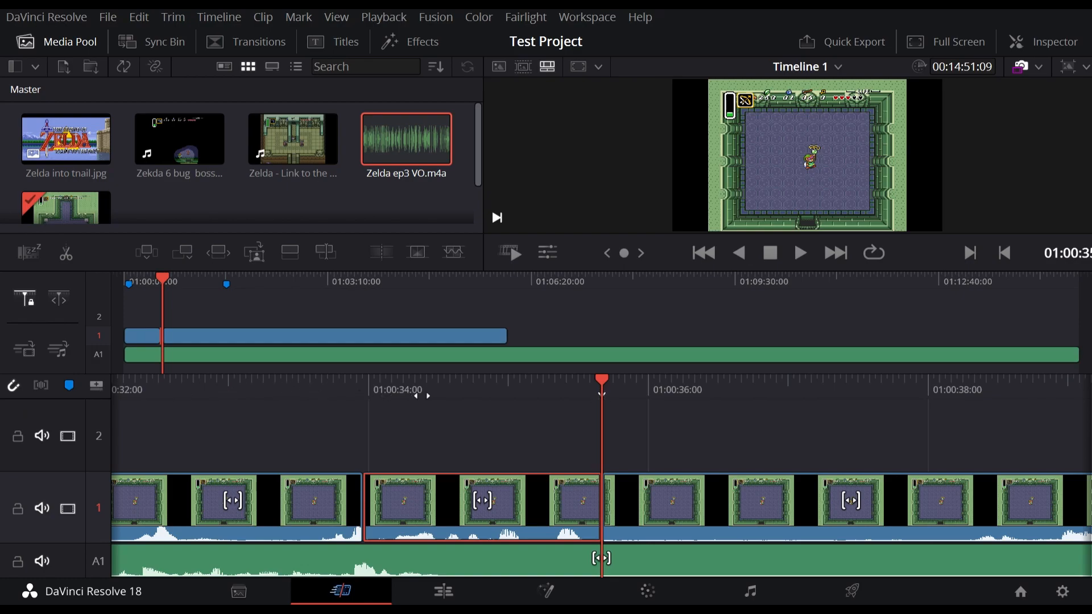
pyautogui.press('BackSpace')
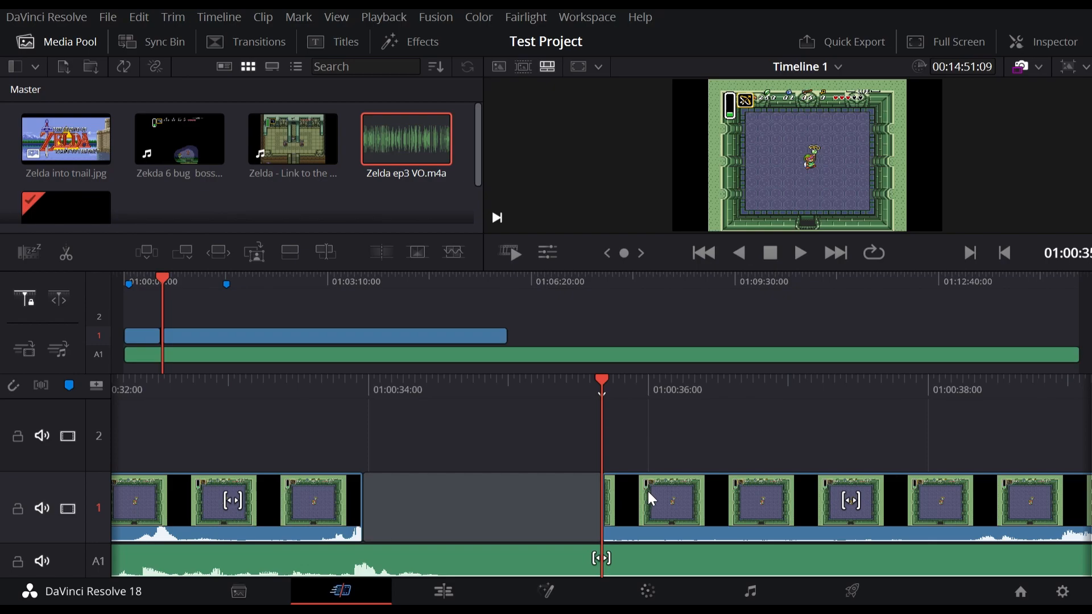
# Remove the empty gap between the two gameplay clips on video track 1 so the long clip moves up.
pyautogui.click(627, 495)
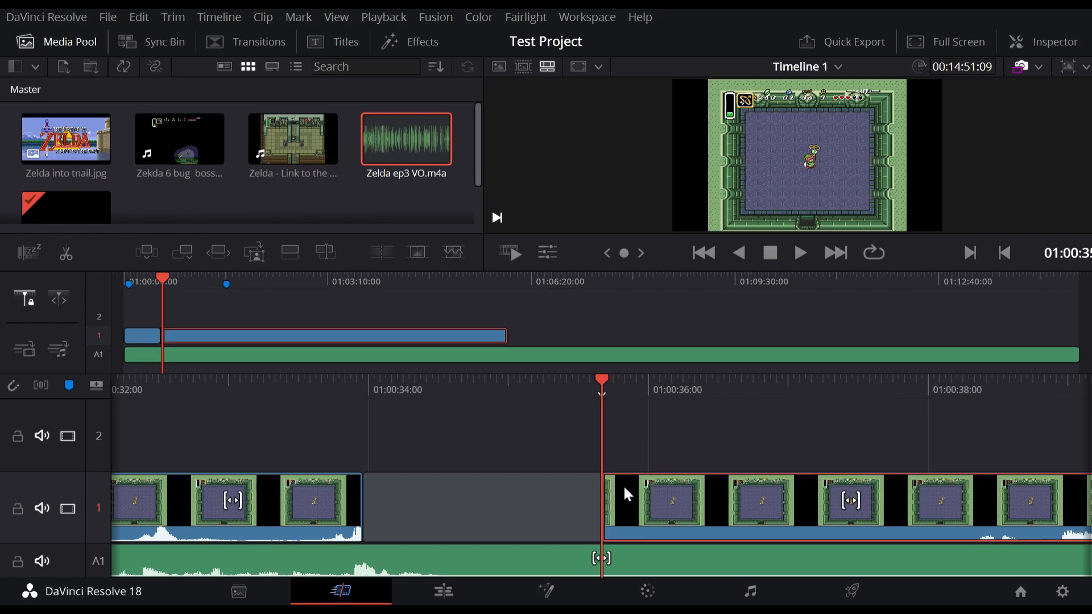
pyautogui.click(572, 487)
pyautogui.press('Delete')
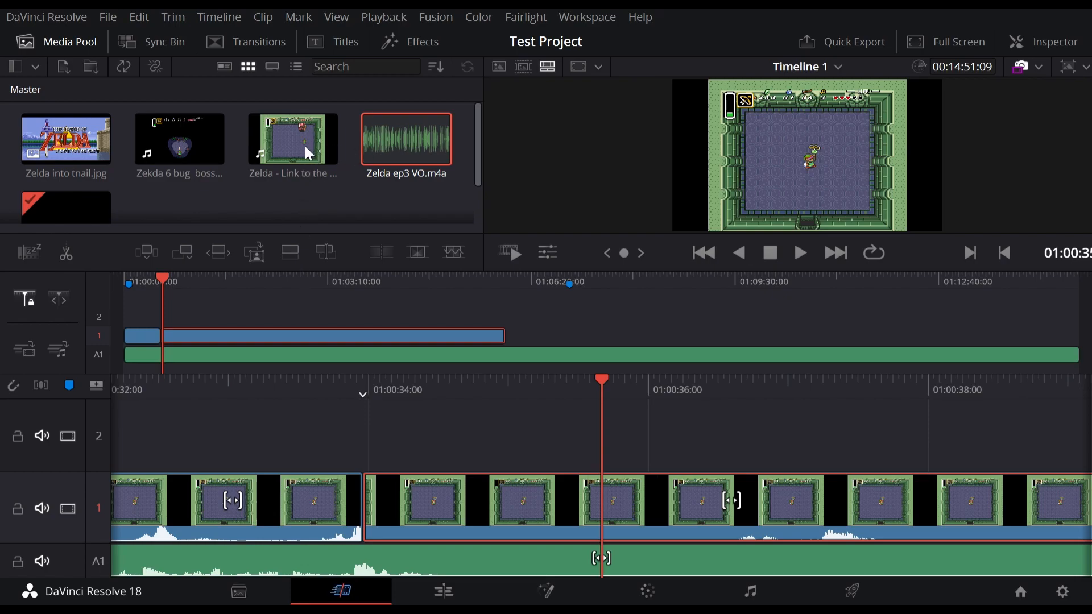
# Undo the gap removal and the deletion of the short clip segment.
pyautogui.click(164, 201)
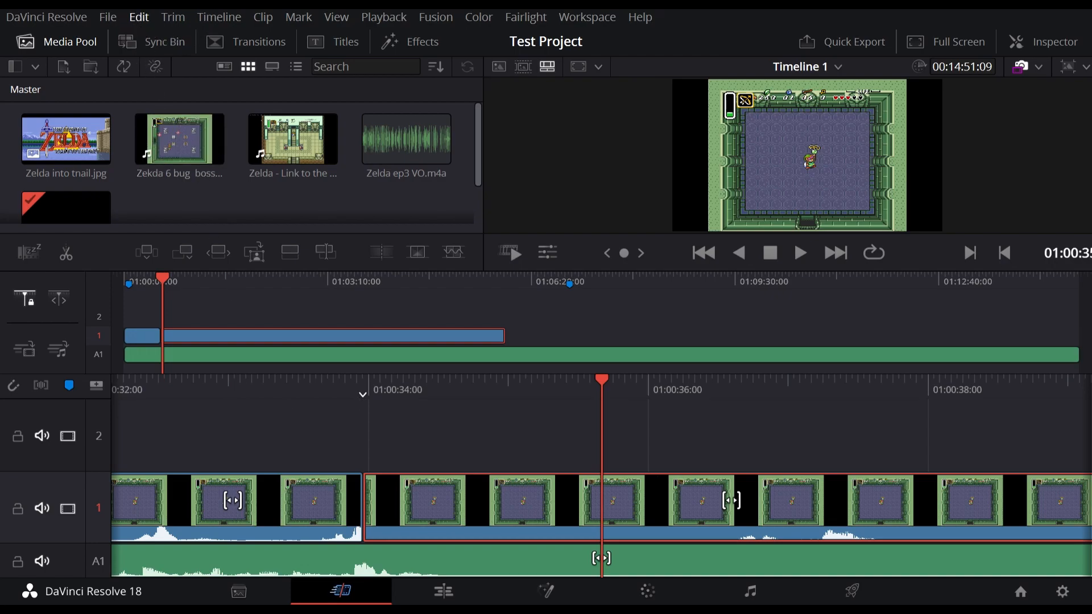
pyautogui.hotkey('shift', '[')
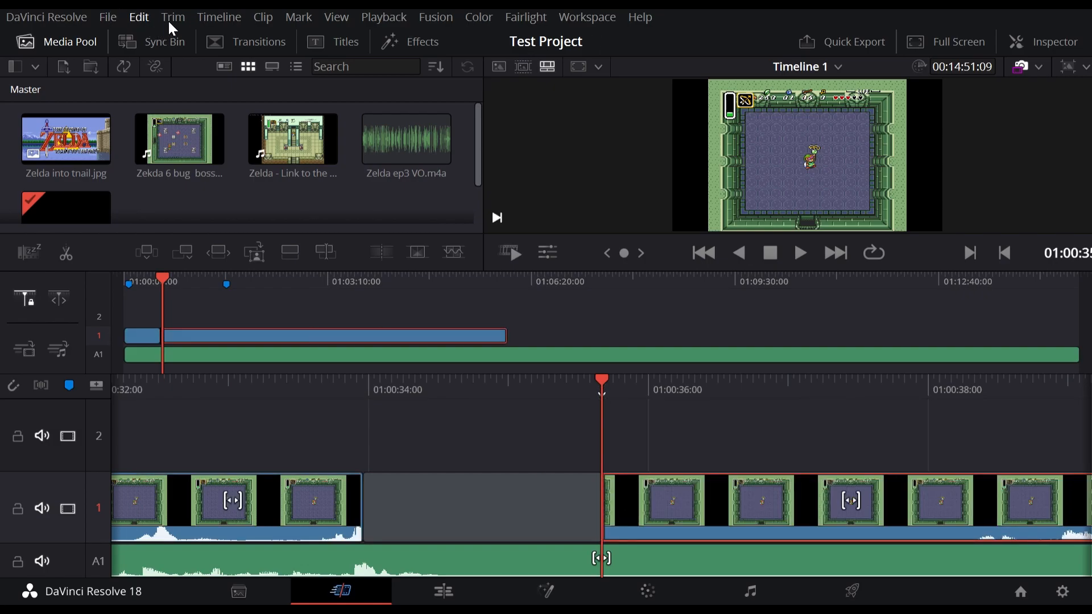
pyautogui.hotkey('ctrl', 'z')
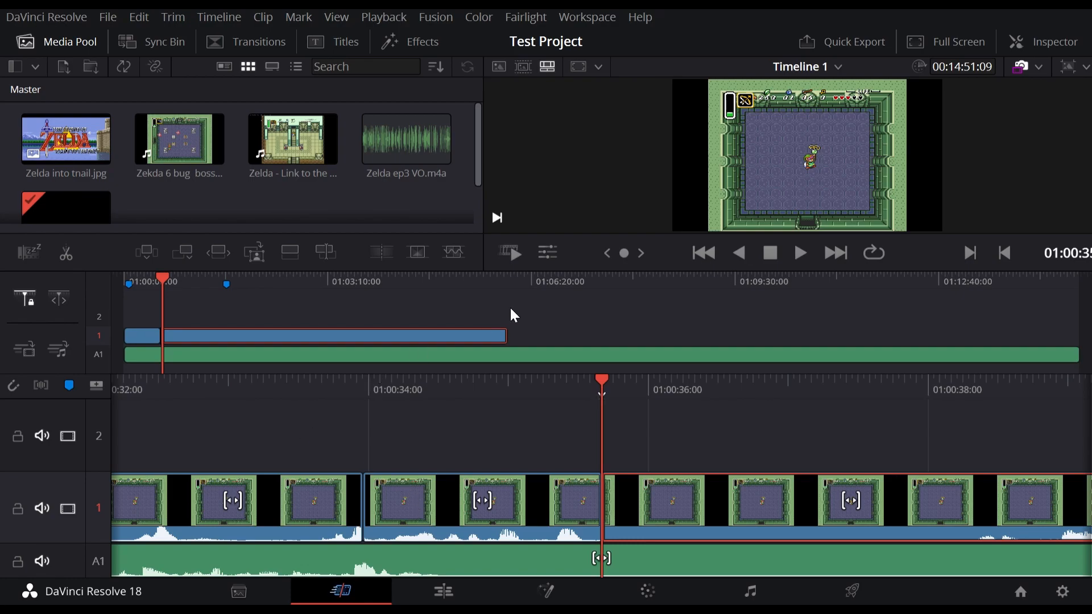
# Split the last gameplay clip at about 01:05:56 and delete the leftover piece at its end.
pyautogui.click(836, 253)
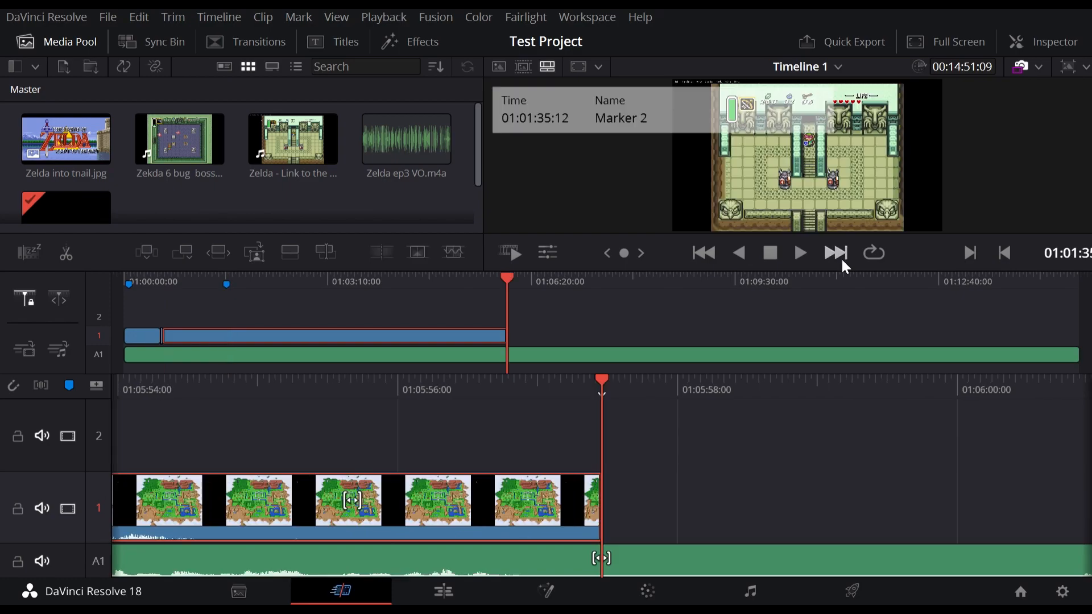
pyautogui.click(710, 252)
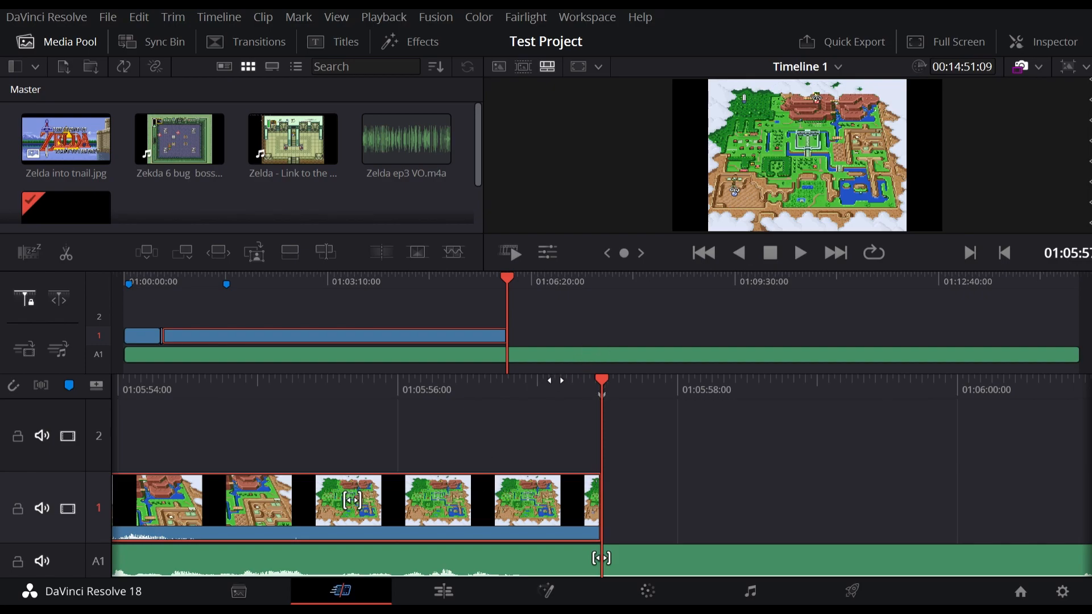
pyautogui.moveTo(541, 383); pyautogui.dragTo(739, 399)
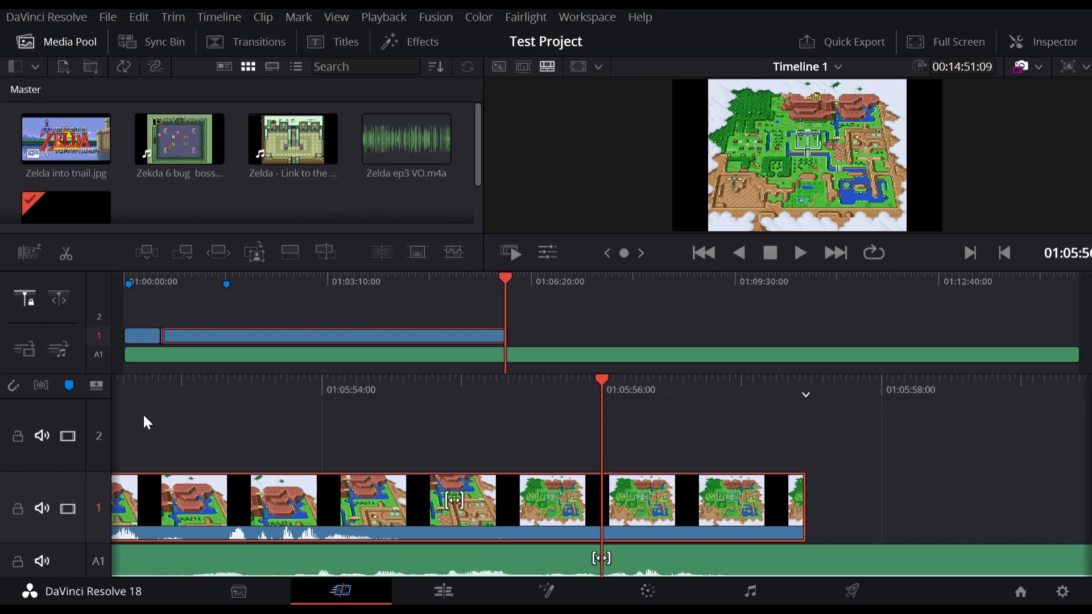
pyautogui.click(72, 258)
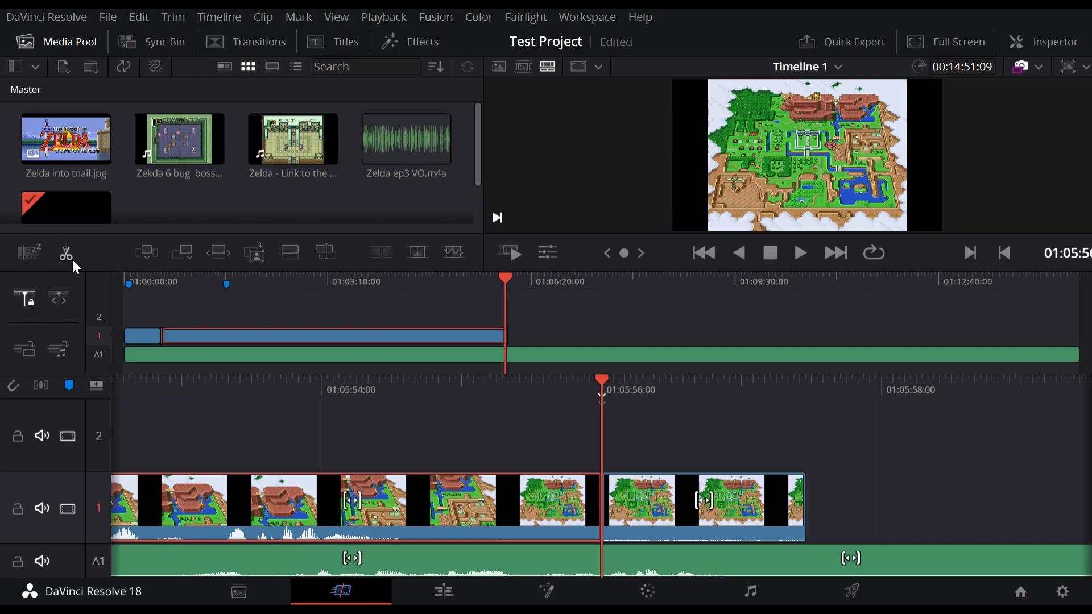
pyautogui.click(650, 500)
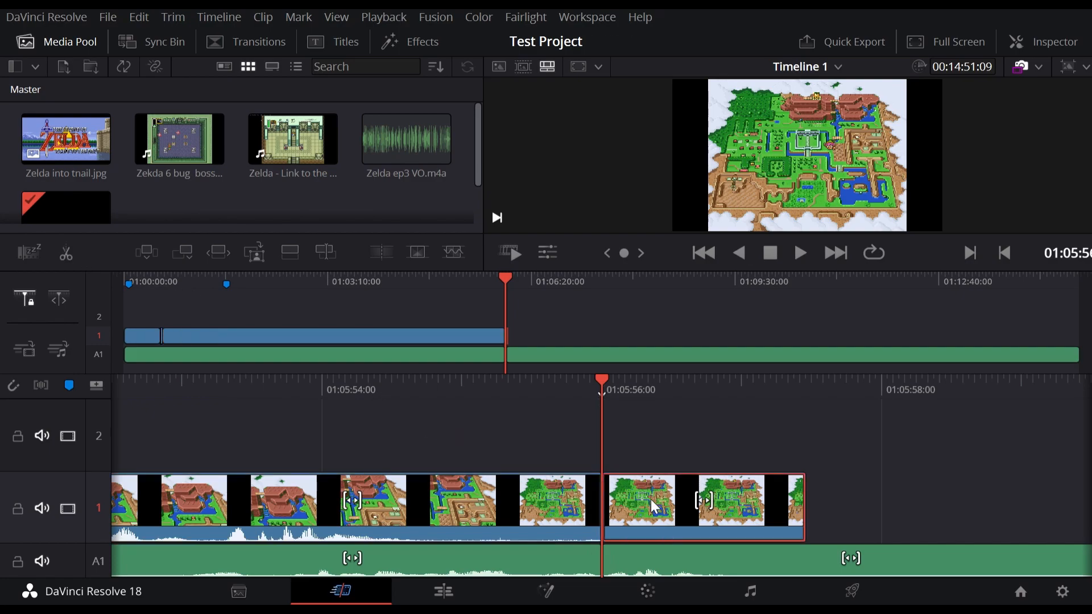
pyautogui.press('Delete')
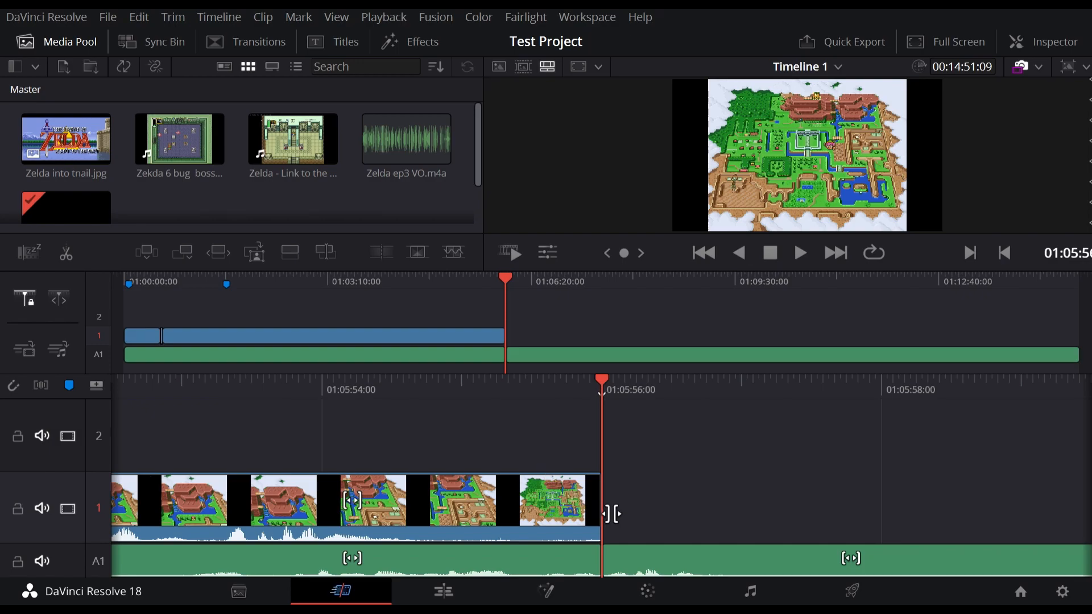
# Extend the last gameplay clip's end to 01:05:56:10 and move the second voiceover piece back against the first.
pyautogui.moveTo(612, 514); pyautogui.dragTo(665, 518)
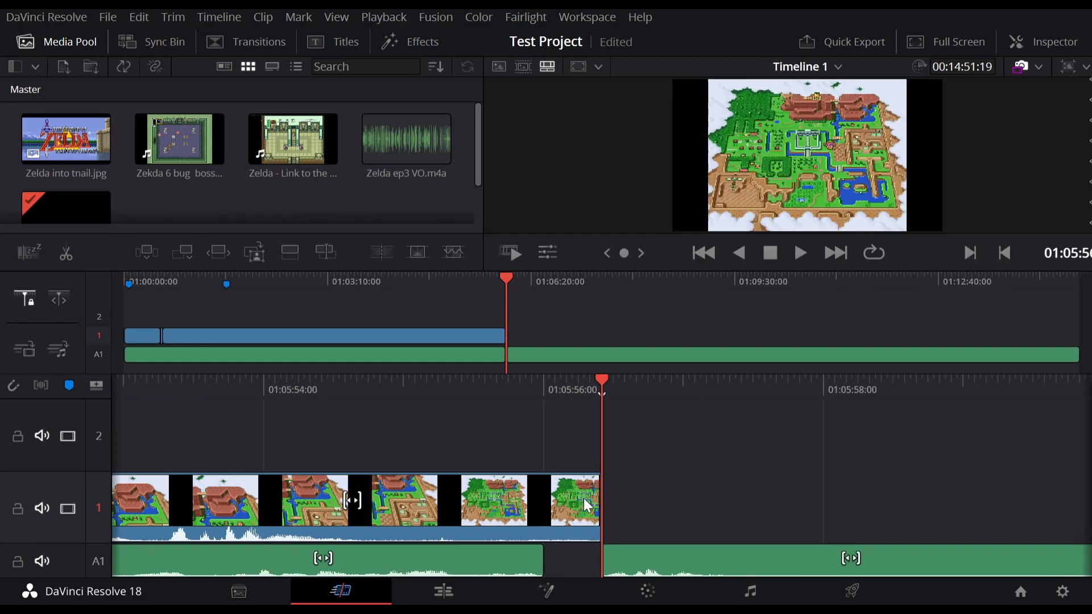
pyautogui.click(630, 562)
pyautogui.moveTo(629, 558); pyautogui.dragTo(562, 551)
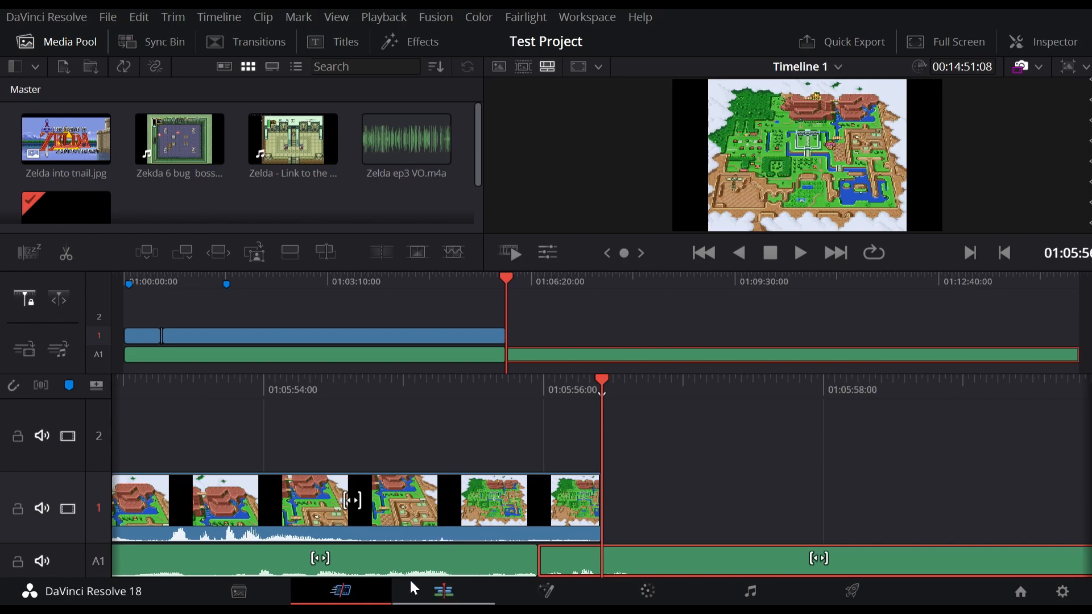
# Look over the Media page, return to the Cut page and switch to the Edit page.
pyautogui.click(239, 593)
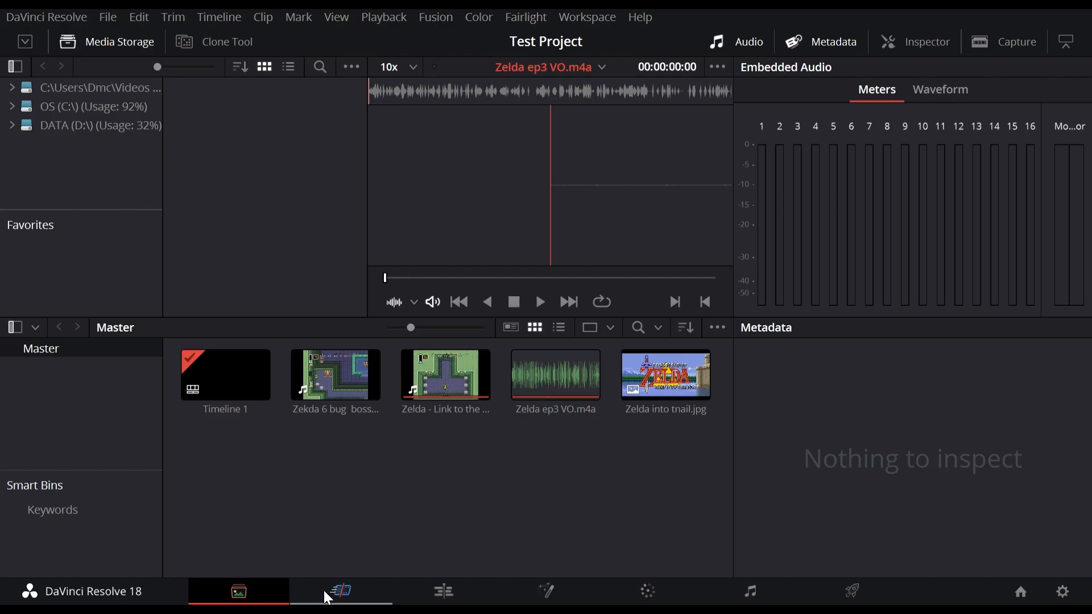
pyautogui.click(341, 593)
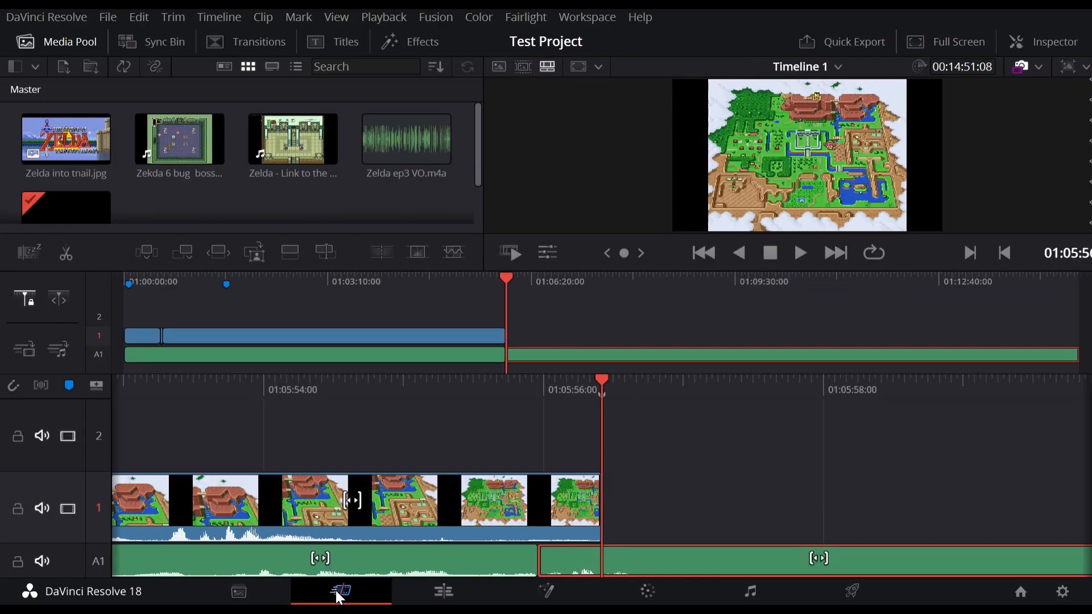
pyautogui.click(436, 600)
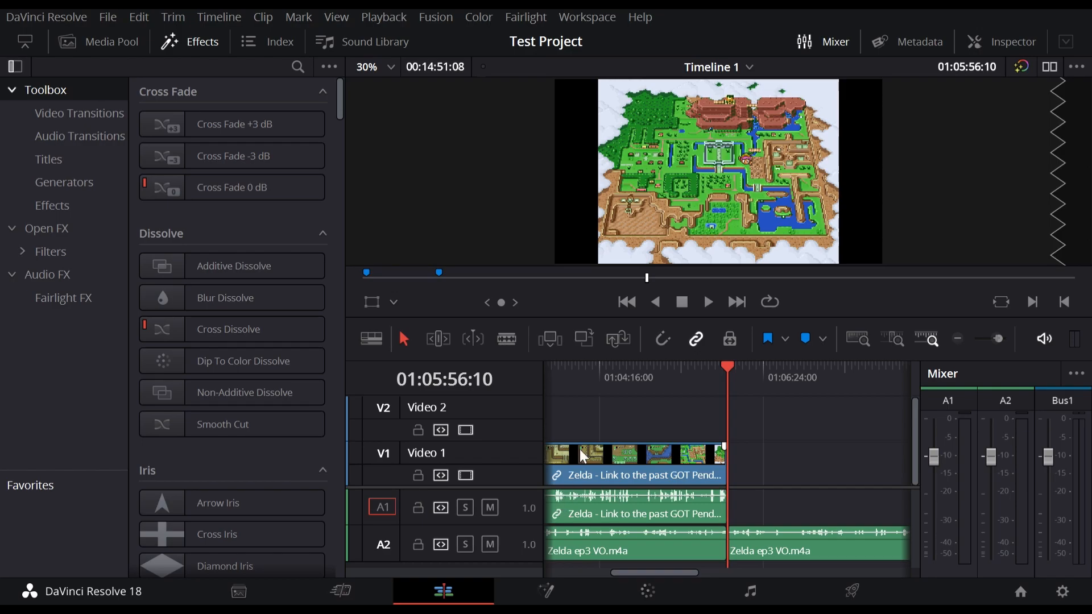
# Play the timeline from its beginning and stop playback at about 01:00:11.
pyautogui.click(623, 302)
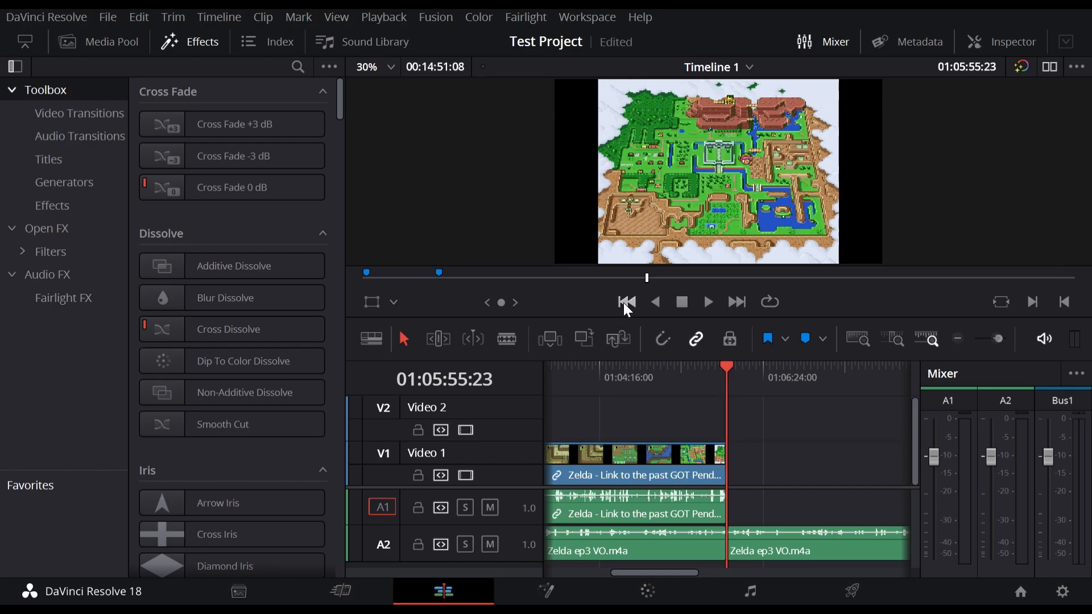
pyautogui.click(623, 302)
pyautogui.click(623, 302)
pyautogui.click(623, 302)
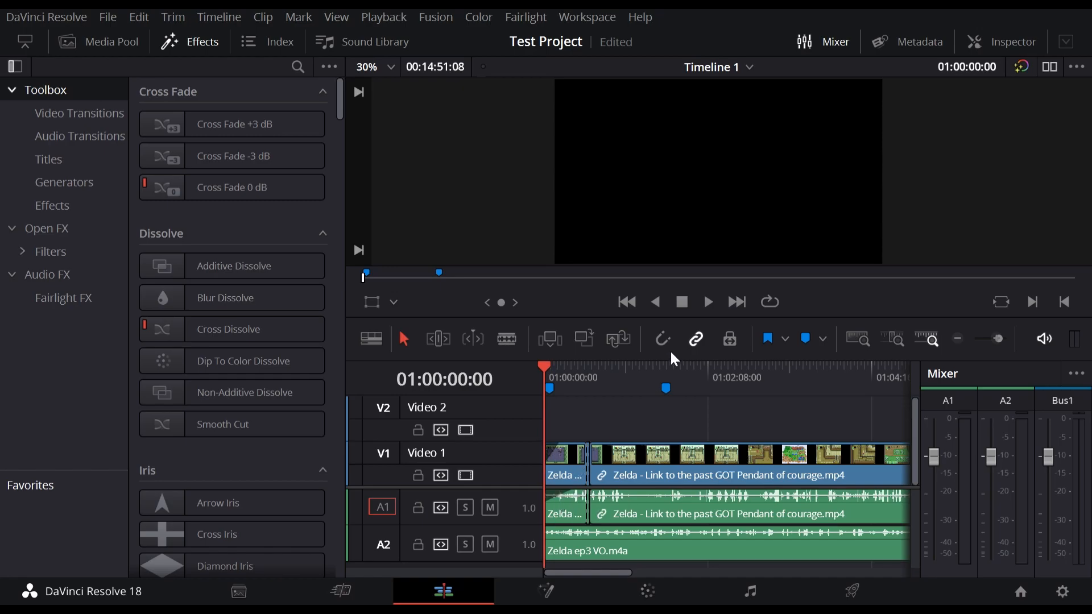
pyautogui.click(707, 302)
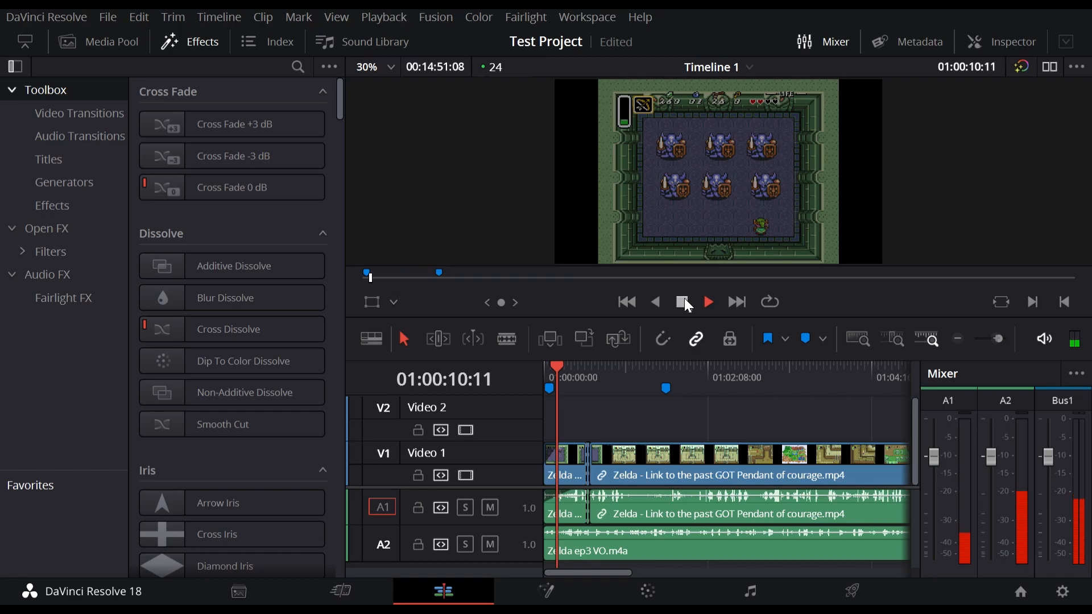
pyautogui.click(682, 302)
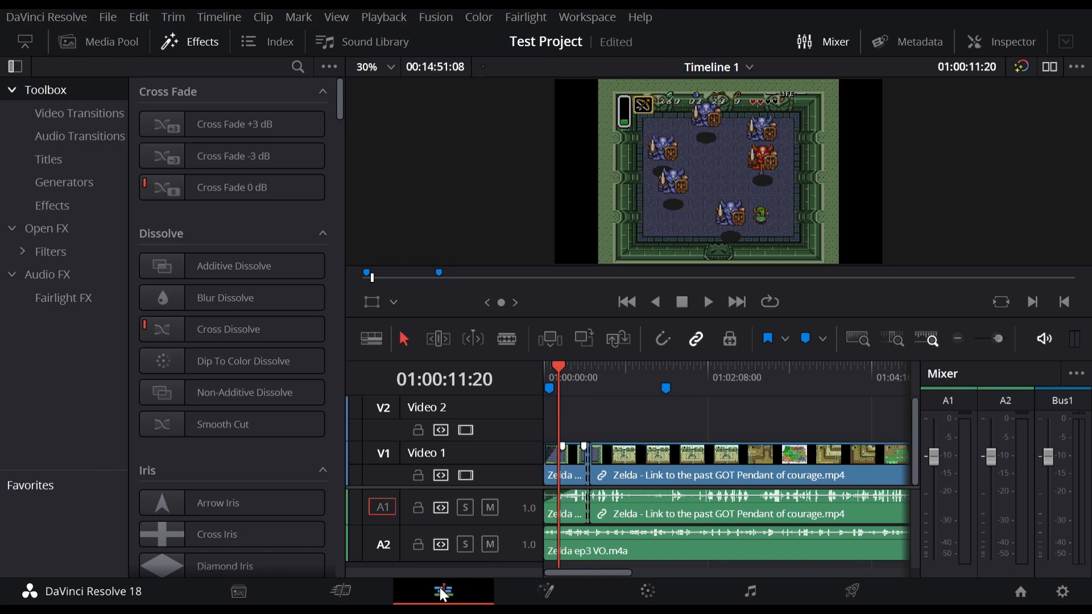
# Look over the Fusion page's node view and the Color page's grading tools for the current clip.
pyautogui.click(550, 590)
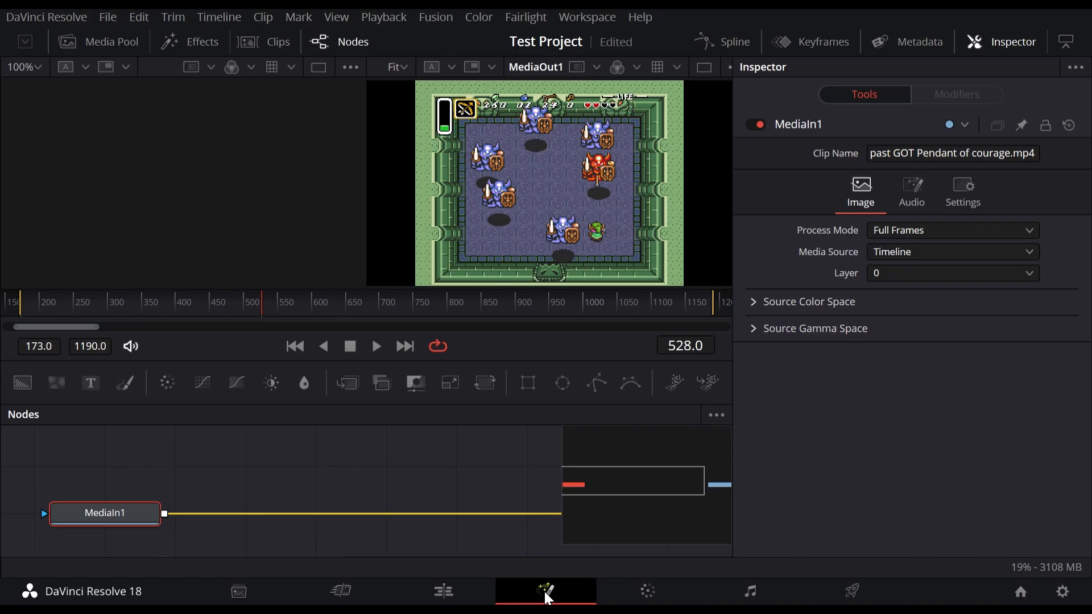
pyautogui.click(636, 597)
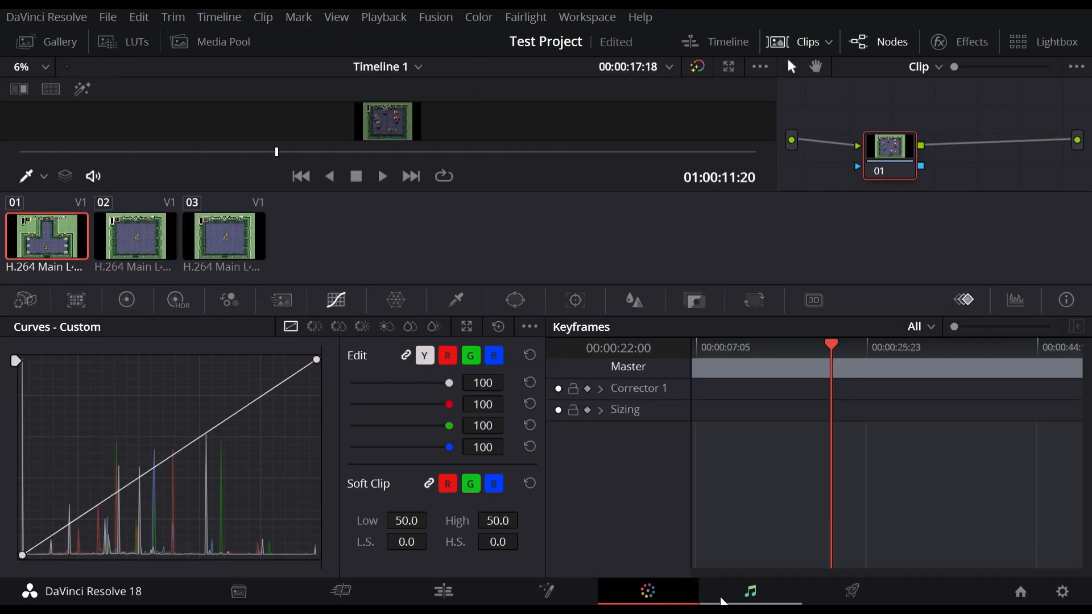
# On the Fairlight page, shorten the fade-in of the first Audio 1 clip so it ends at about 01:00:16.
pyautogui.click(749, 596)
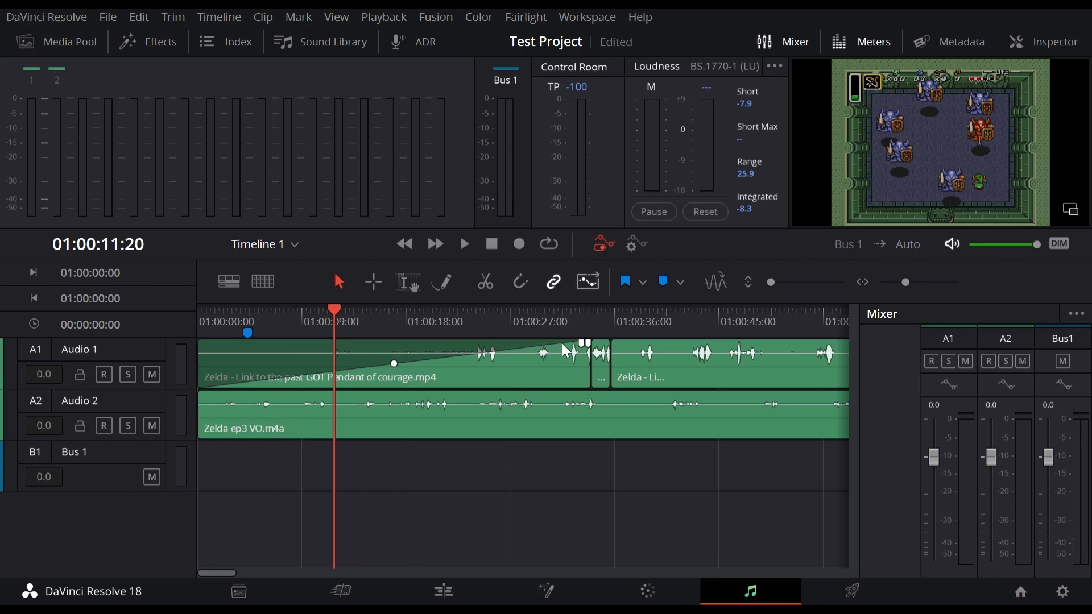
pyautogui.moveTo(581, 342); pyautogui.dragTo(385, 335)
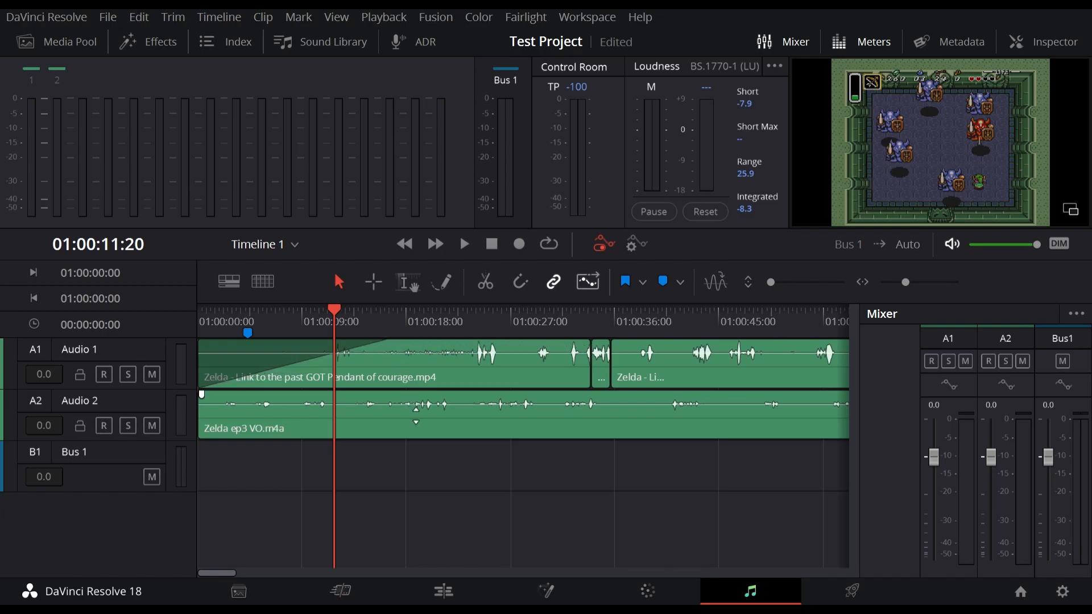
# Look over the render settings on the Deliver page and return to the Cut page.
pyautogui.click(849, 592)
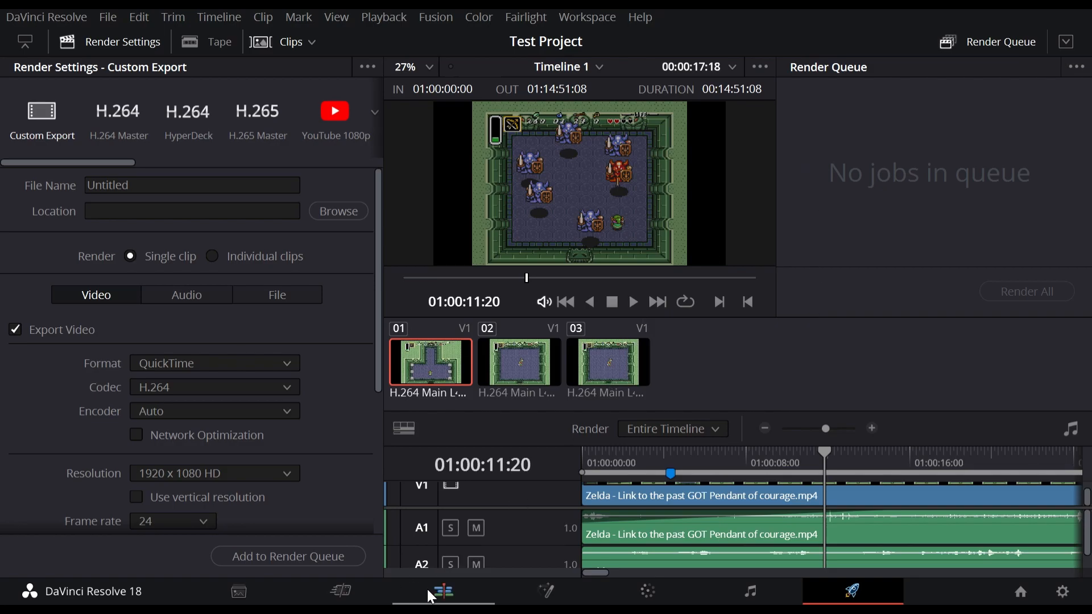
pyautogui.click(358, 600)
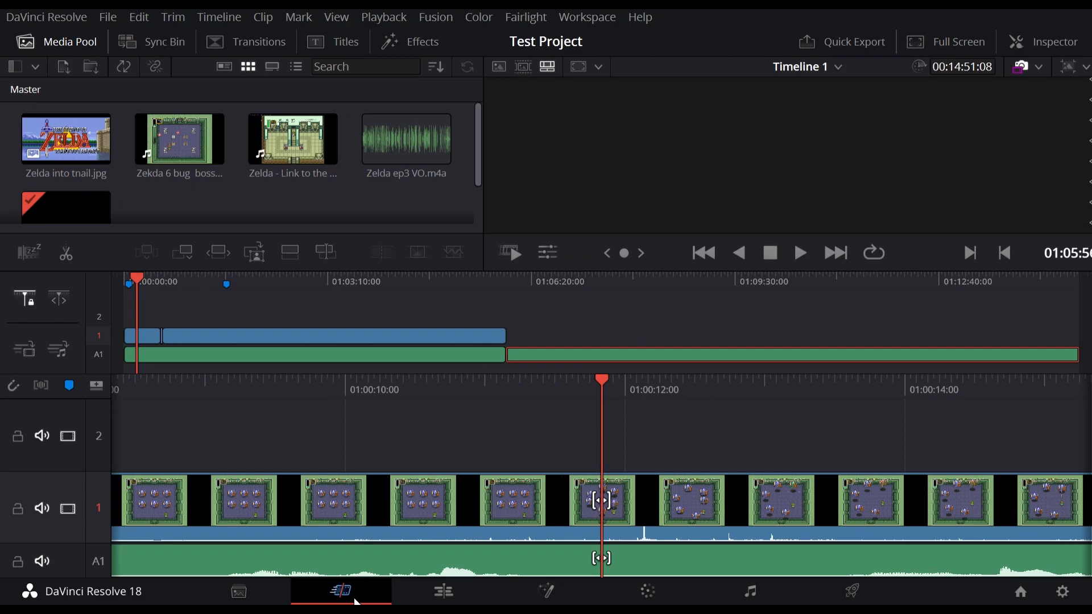